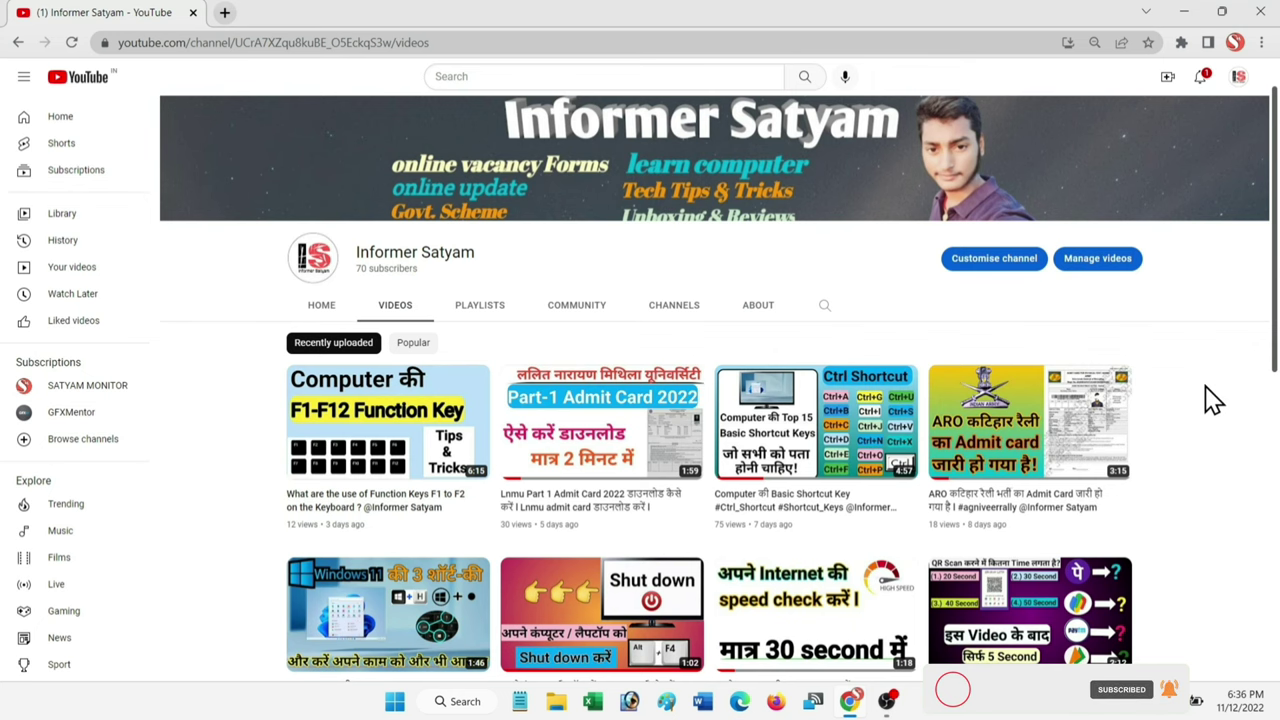
Open the remove.bg website in a new Chrome tab.
click(225, 14)
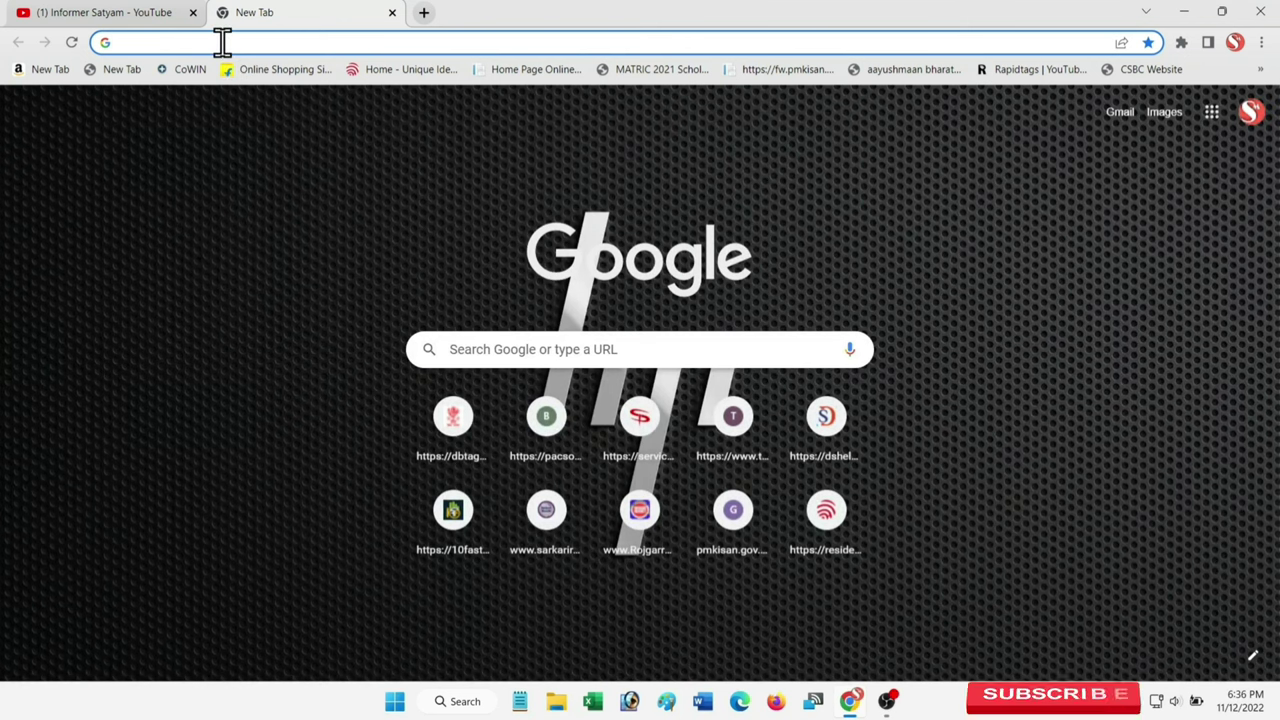
text(rem)
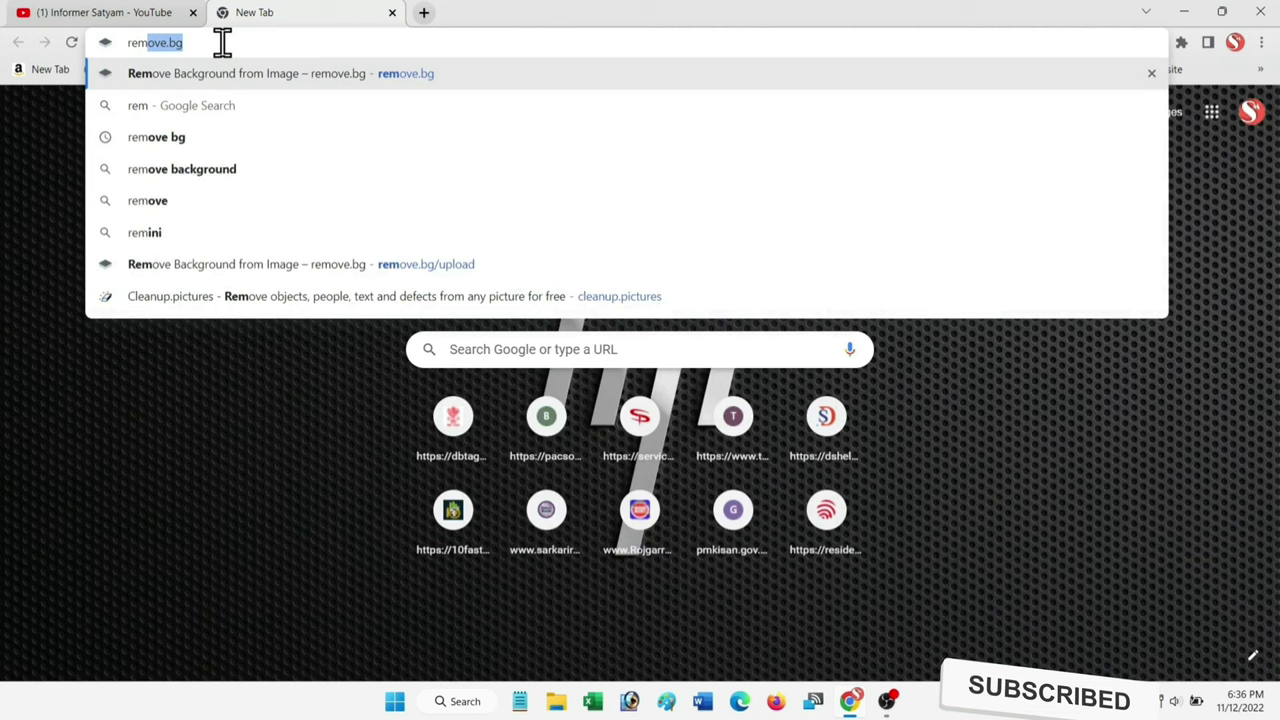
text(ove.)
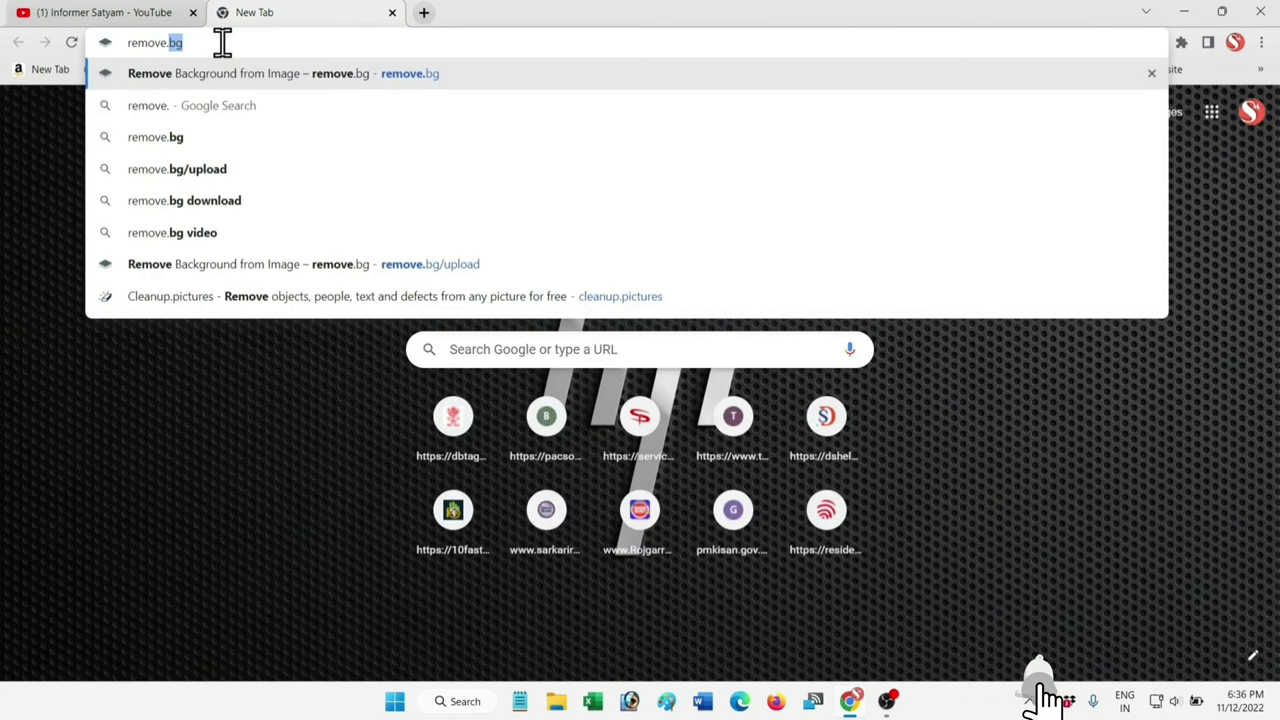
text(bg)
key(Return)
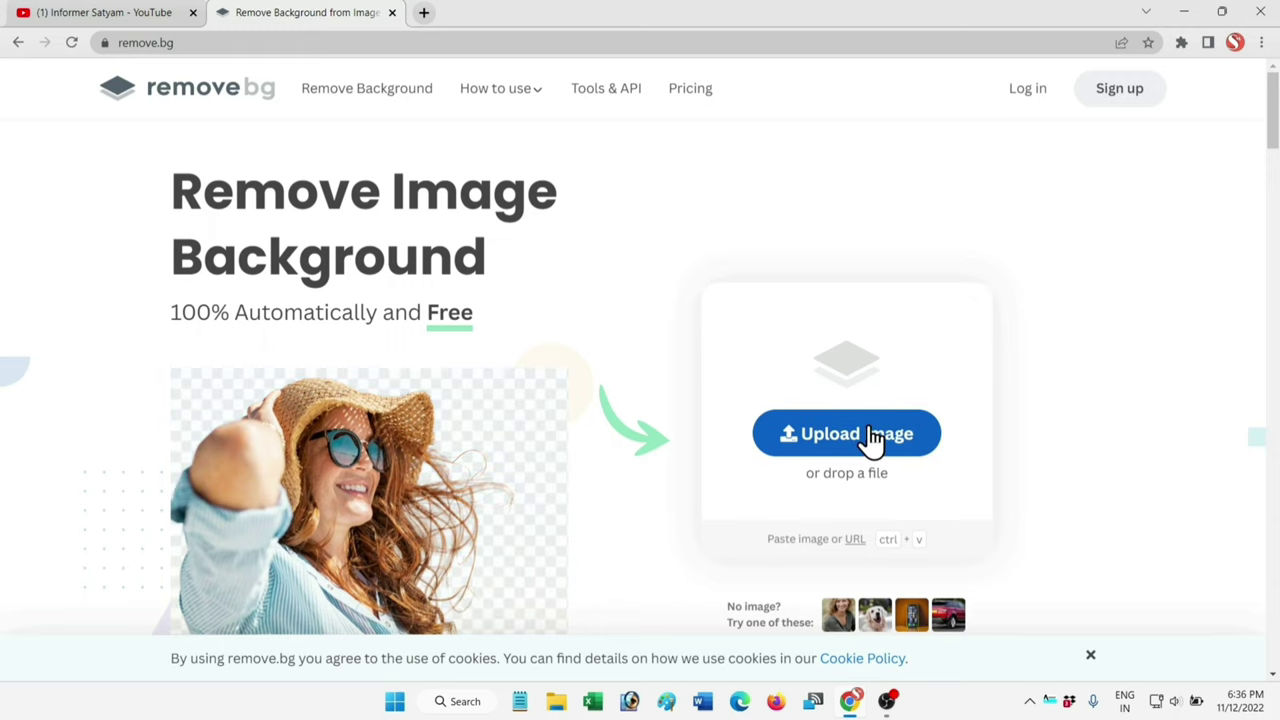
Upload the portrait photo 20211008_062755 from the Desktop to remove.bg.
click(872, 437)
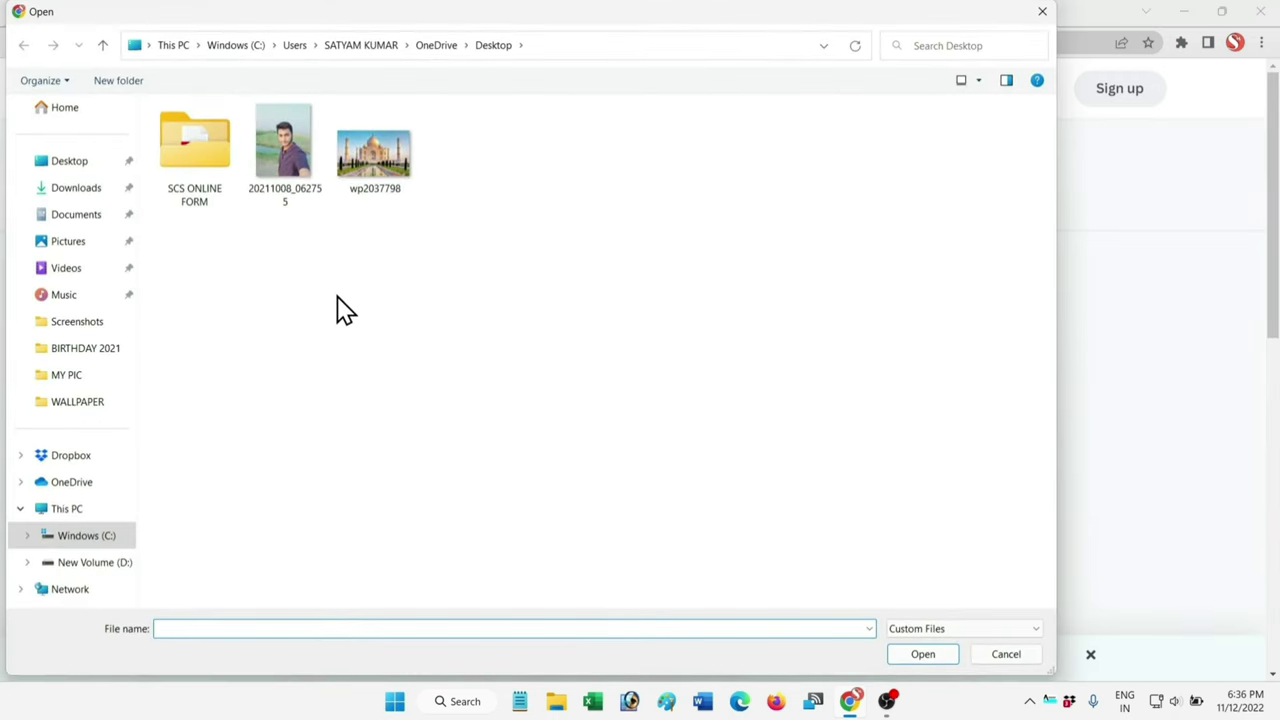
click(278, 152)
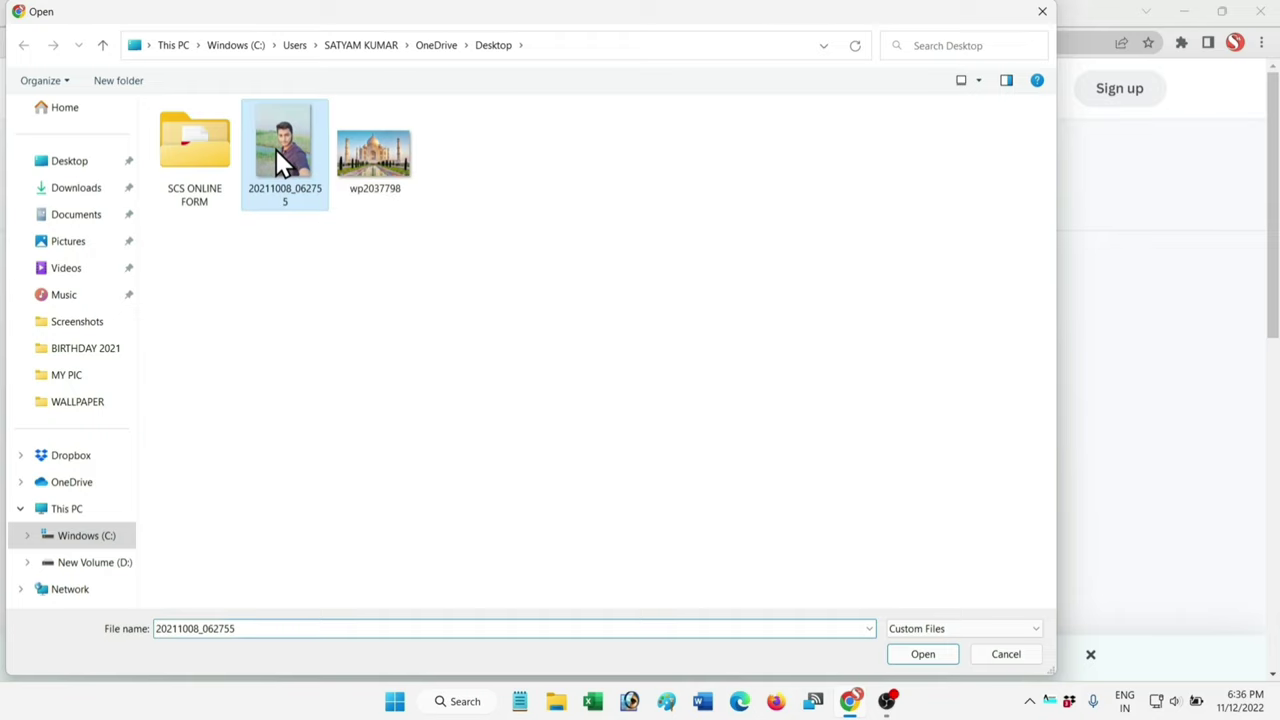
click(920, 655)
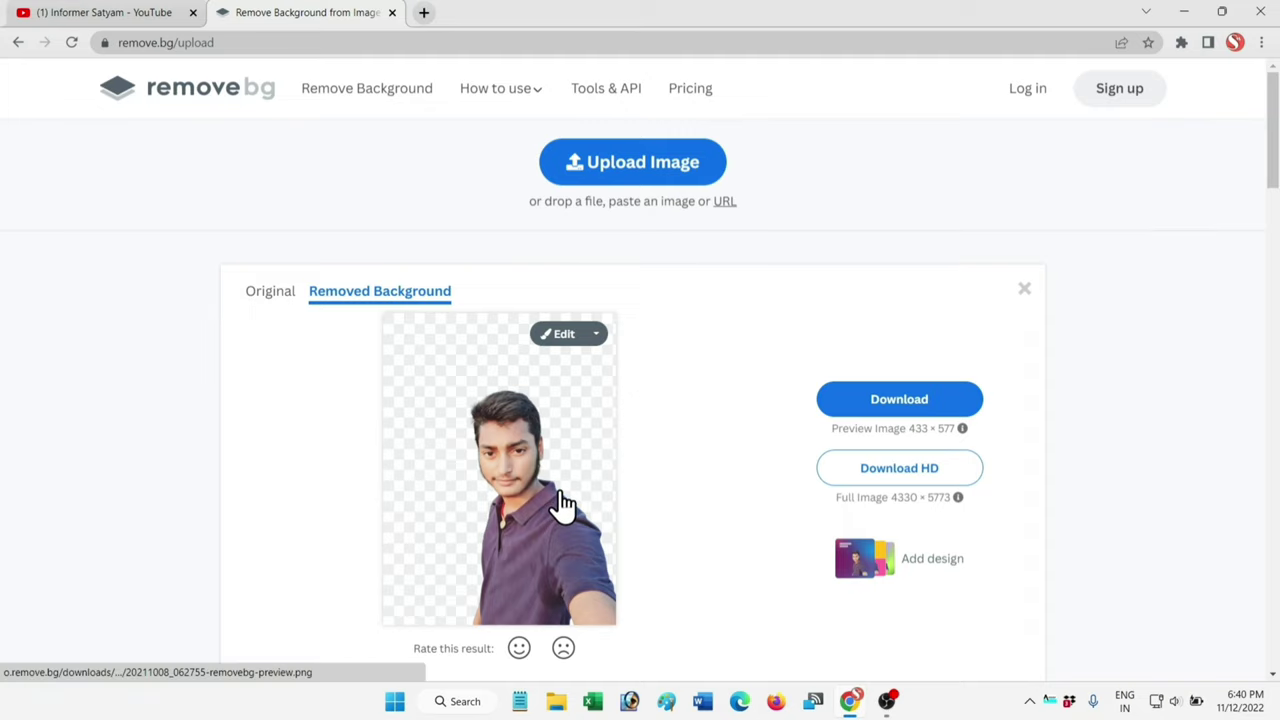
Open the background editor for the cut-out portrait using the Edit button.
click(563, 338)
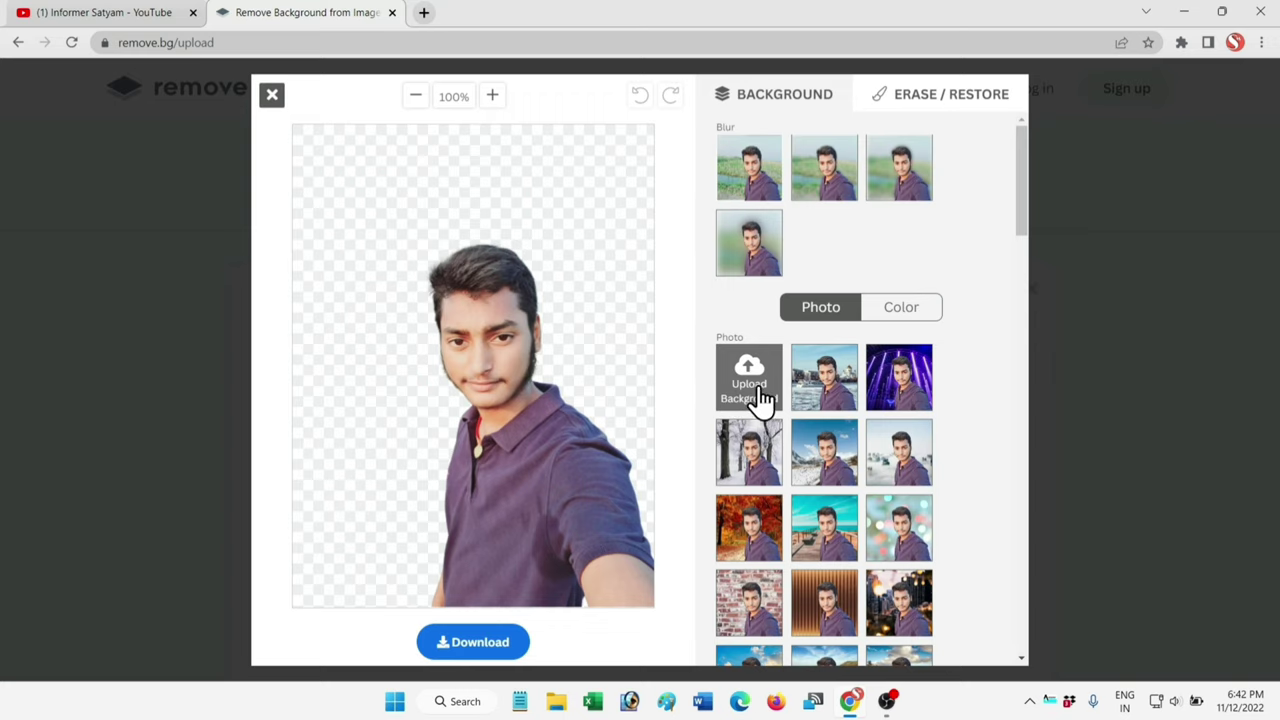
Upload the Taj Mahal image wp2037798 as the portrait's custom background.
click(757, 393)
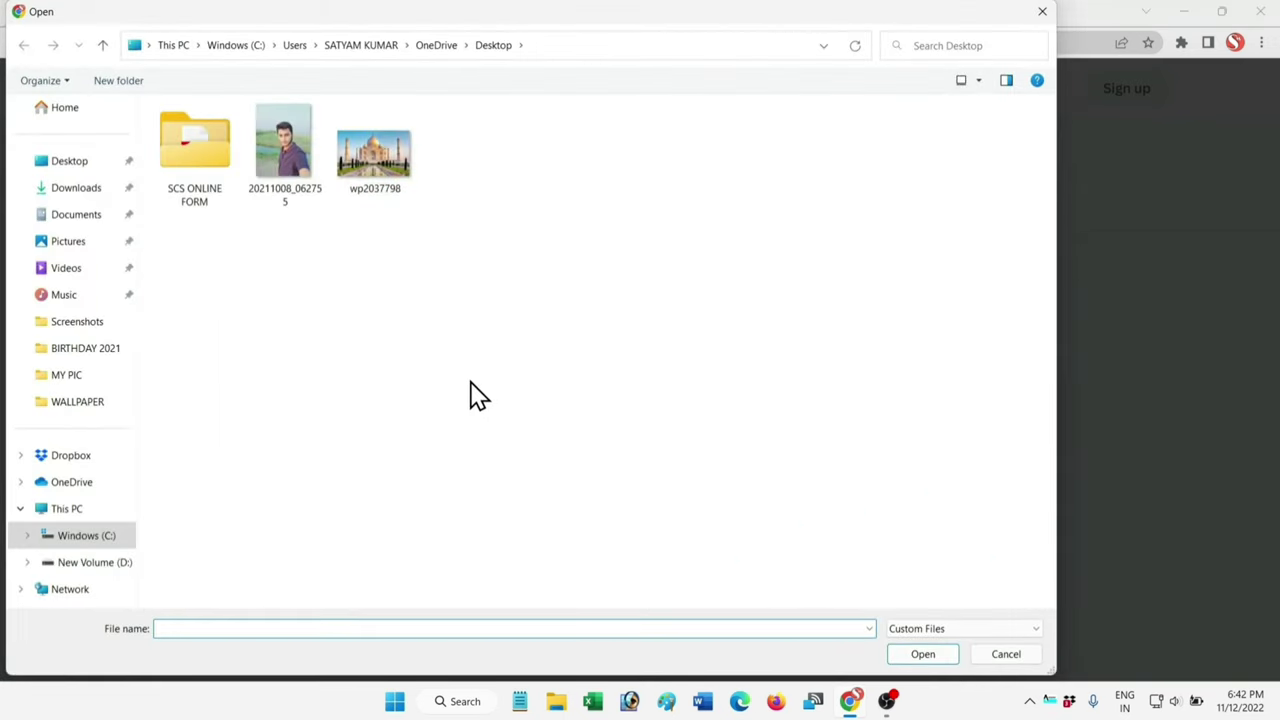
click(374, 162)
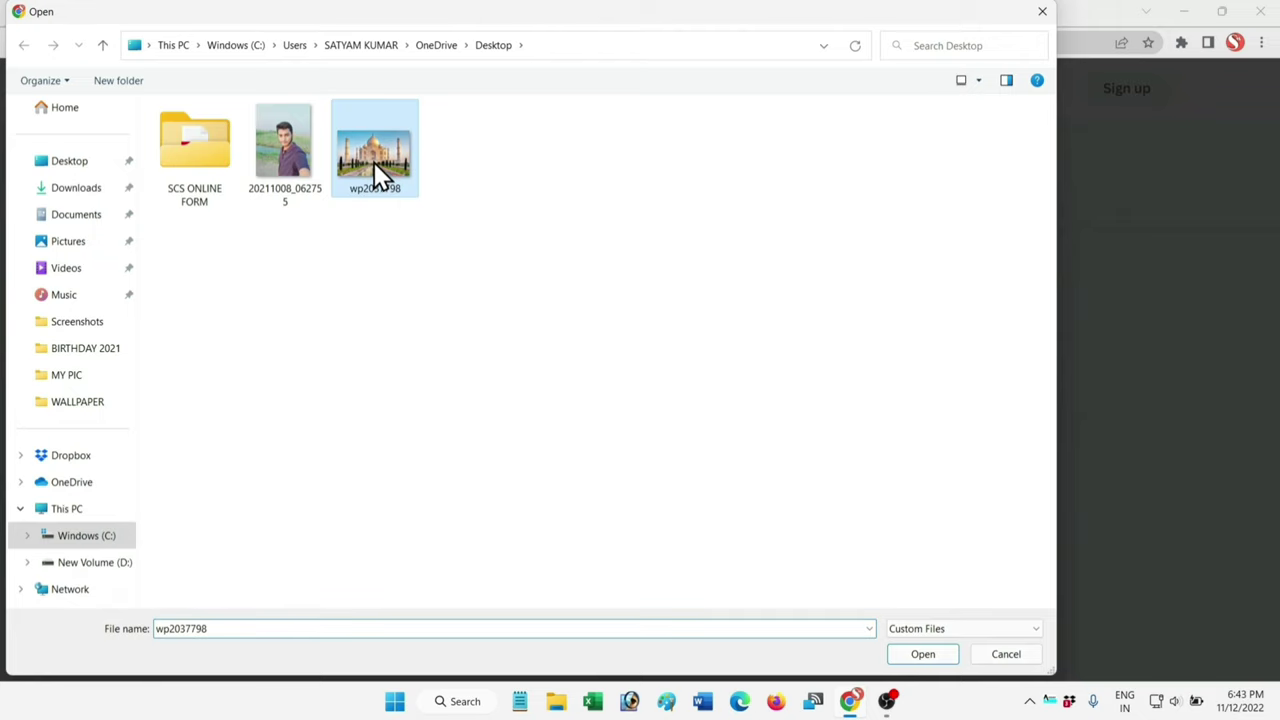
click(905, 658)
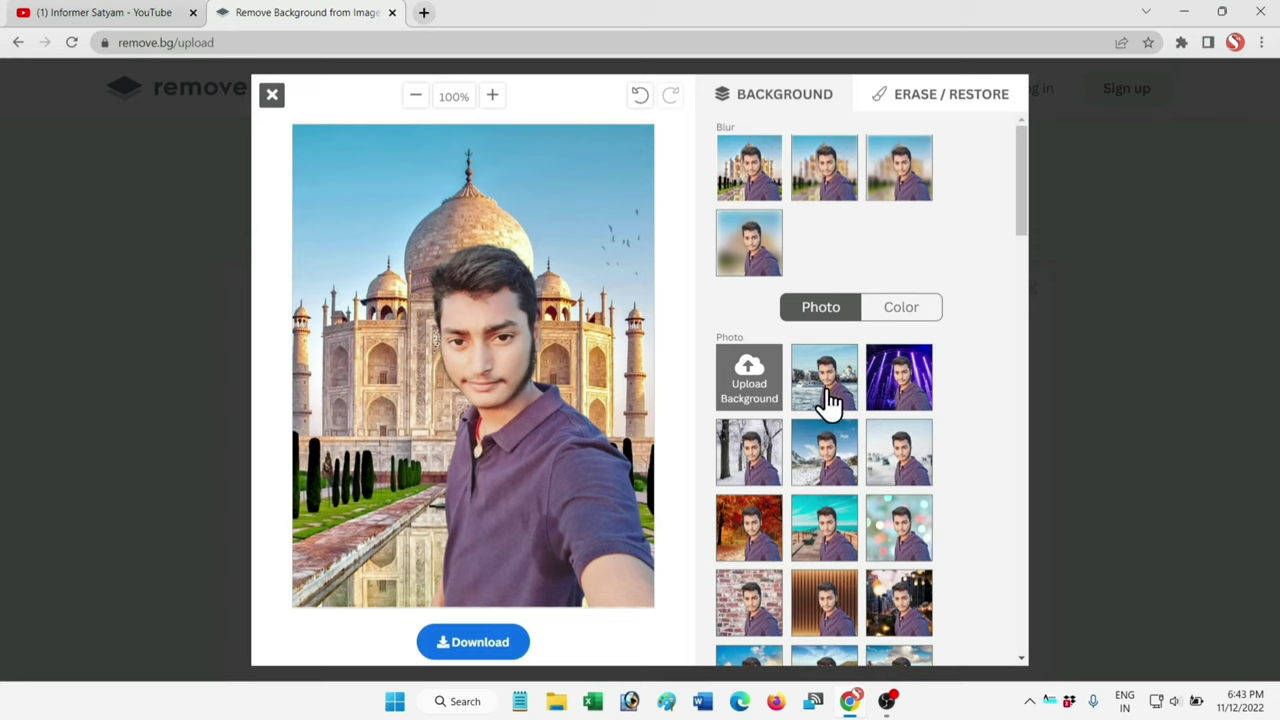
Swap the backdrop to the brick-wall photo and try increasing blur strengths.
drag(1024, 225, 1037, 273)
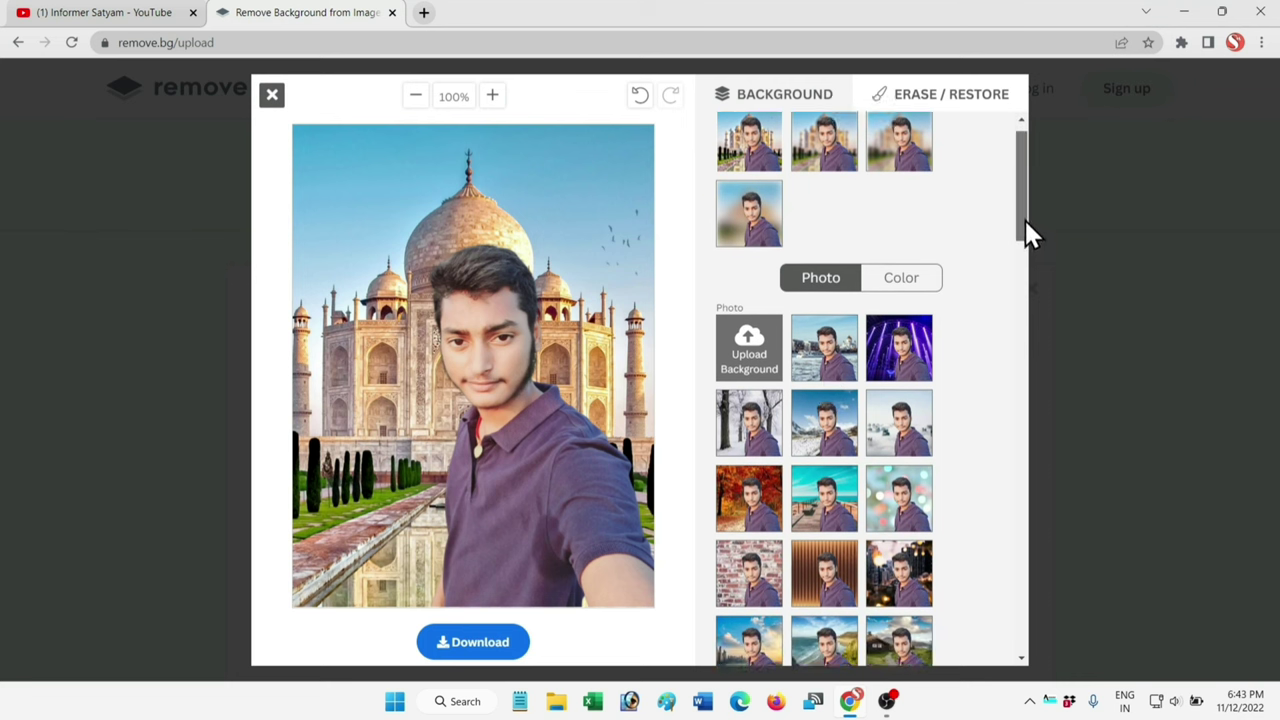
click(745, 338)
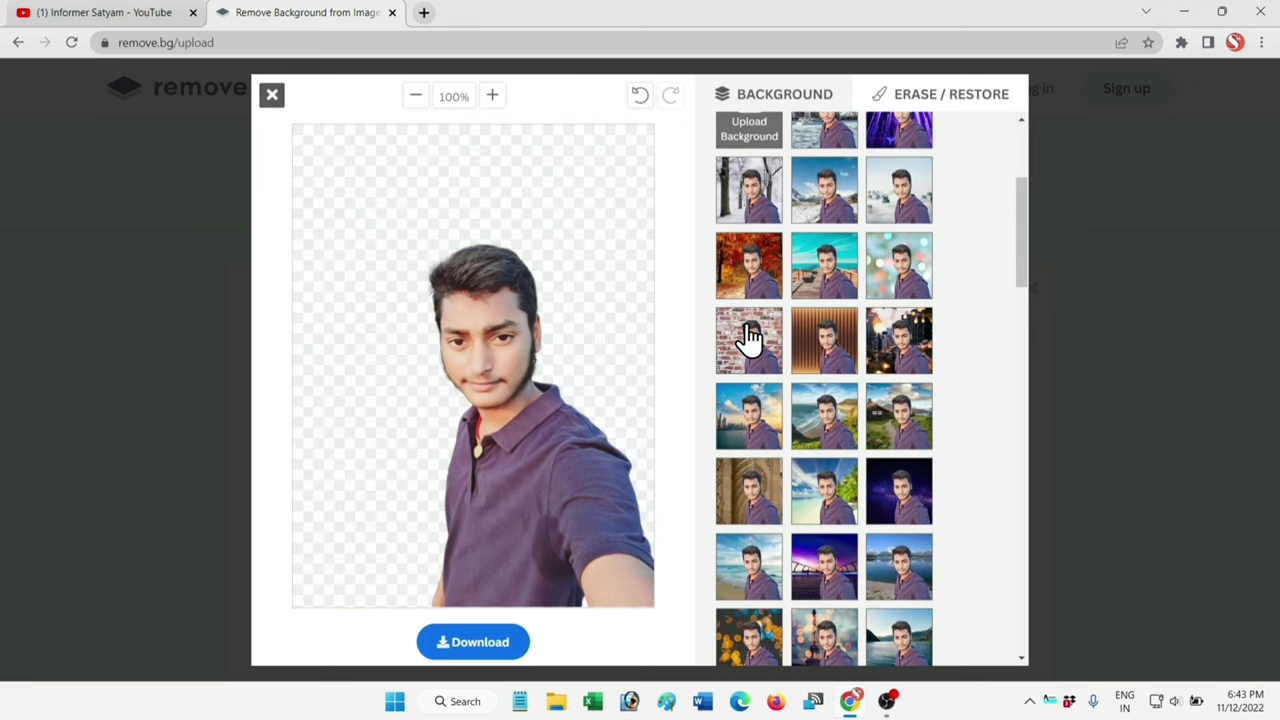
drag(1023, 280, 1034, 177)
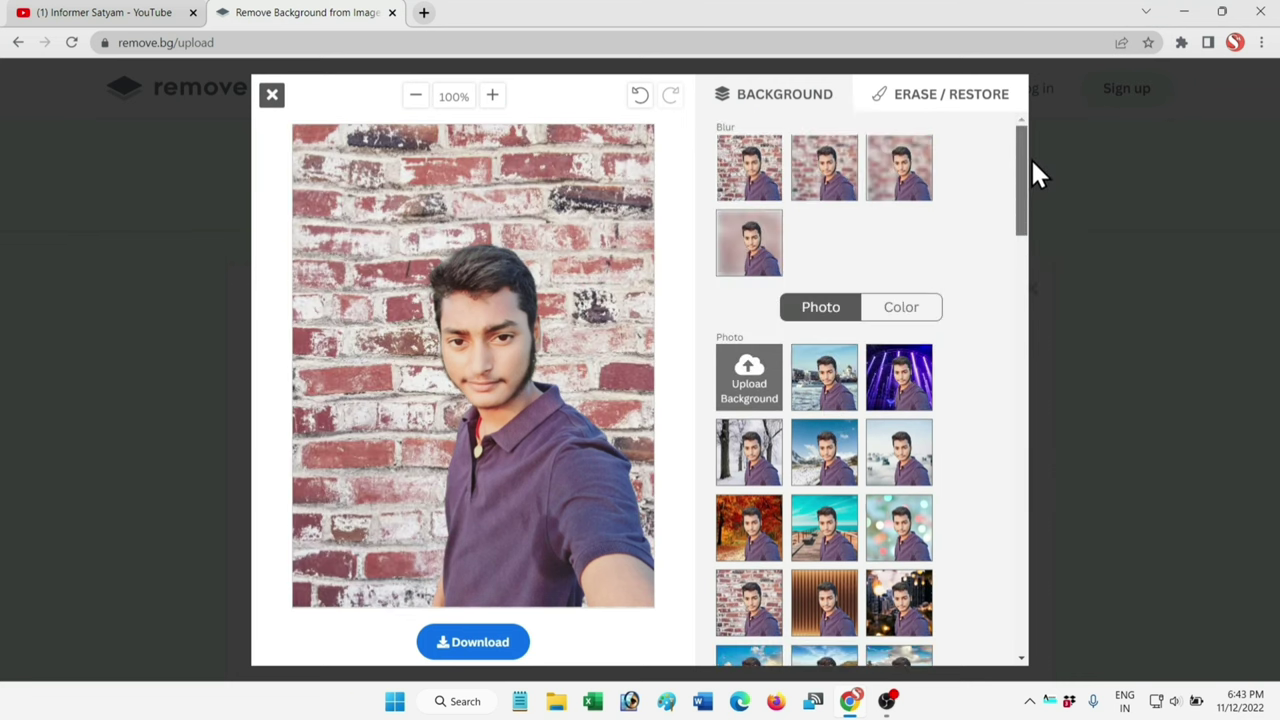
click(813, 180)
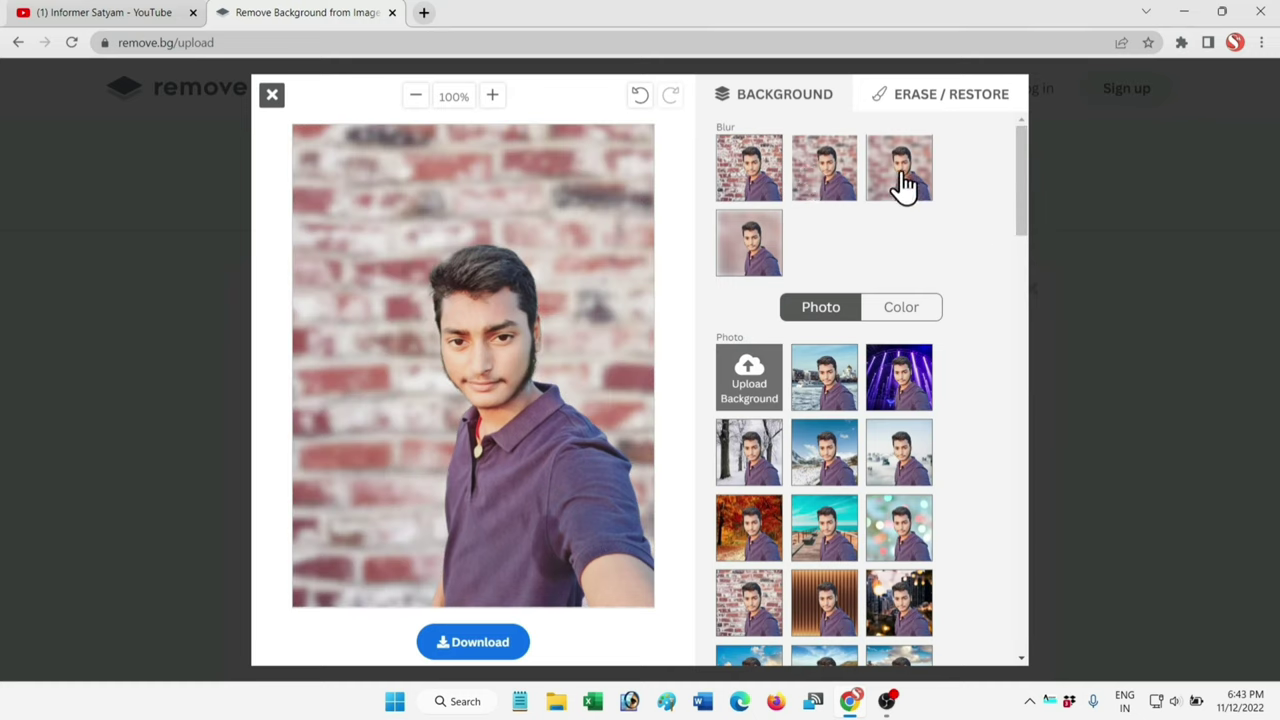
click(903, 185)
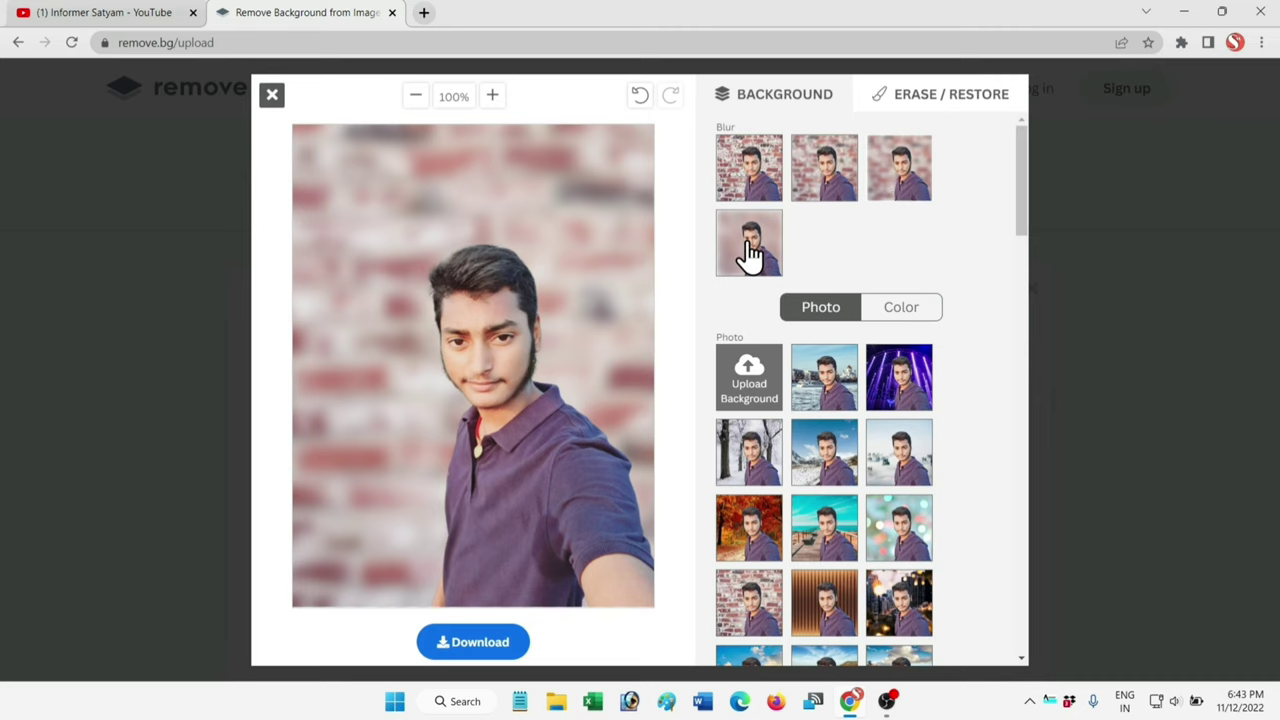
click(751, 244)
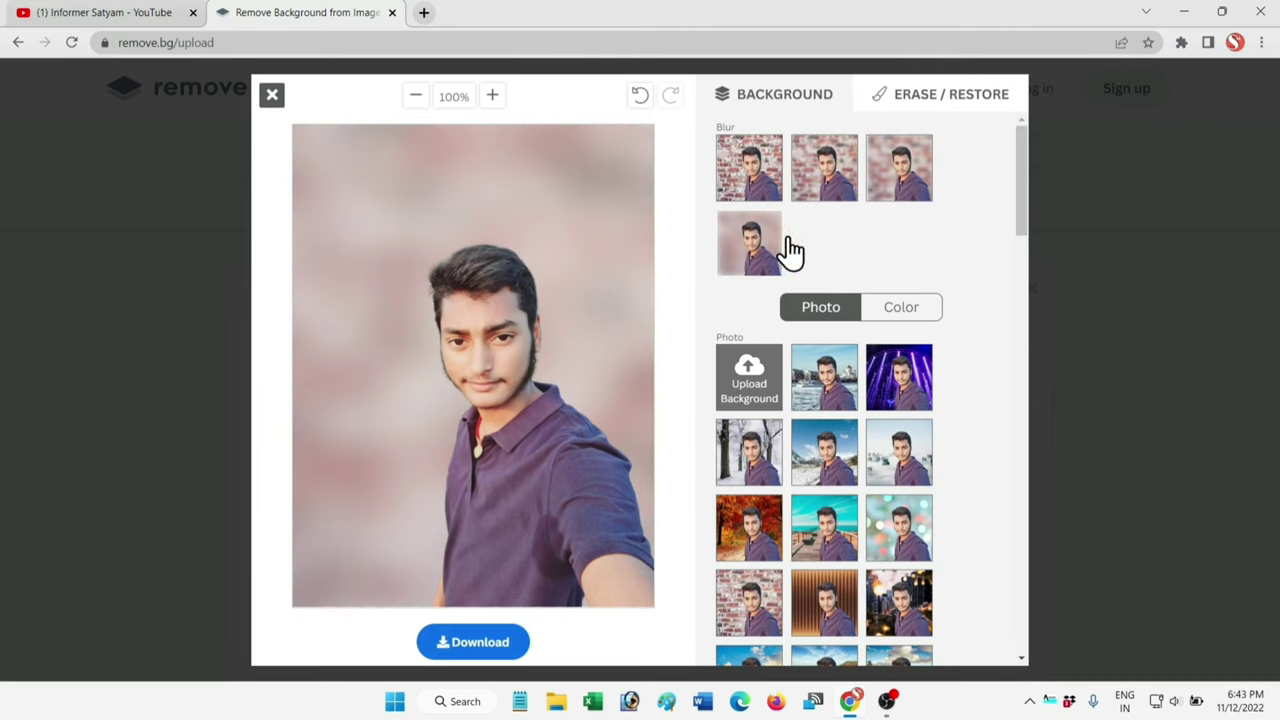
mouse_move(1018, 186)
mouse_down()
mouse_move(1021, 340)
mouse_move(1054, 530)
mouse_move(1046, 170)
mouse_up()
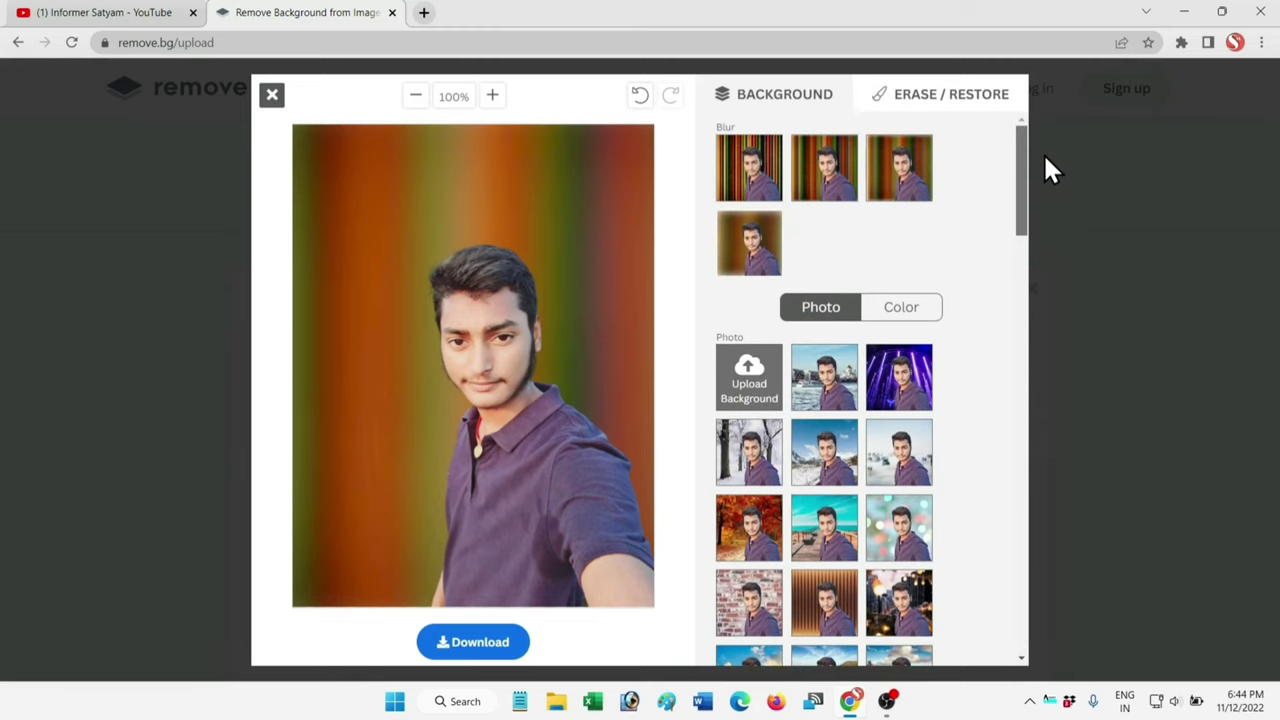
Switch to colour backgrounds and try red, pink, purple, violet, dark blue and light blue.
click(905, 310)
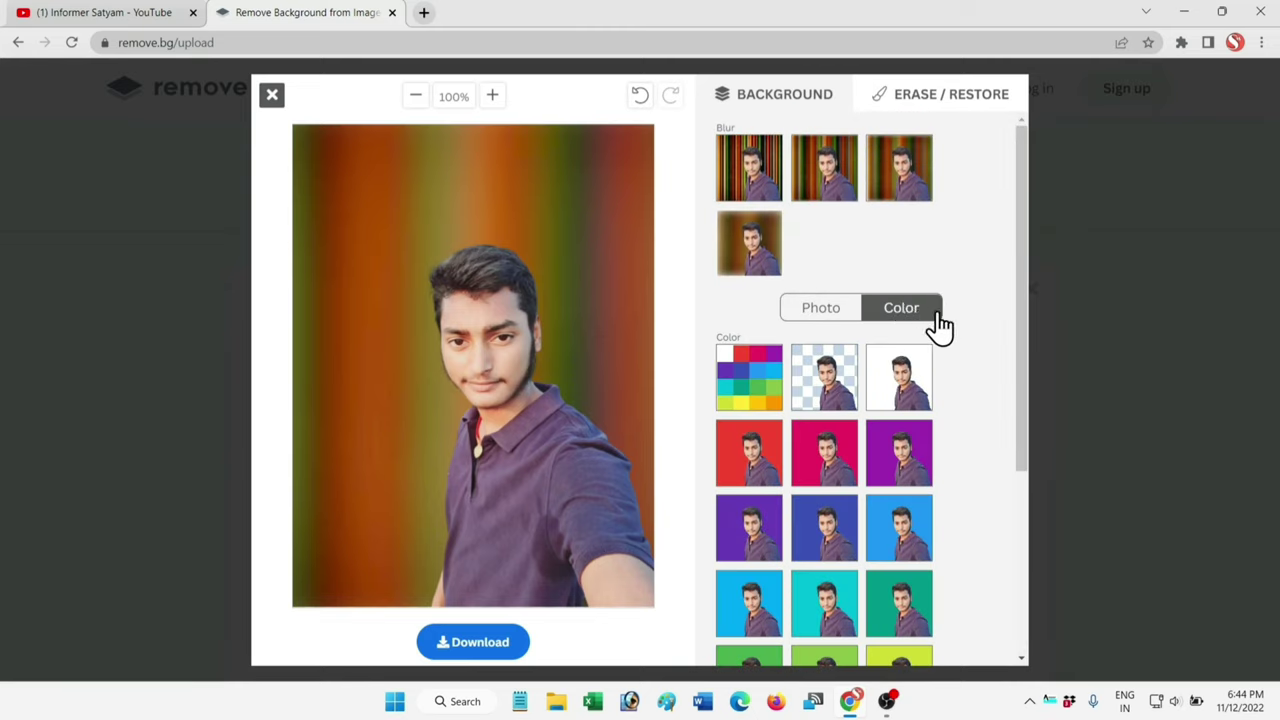
click(757, 472)
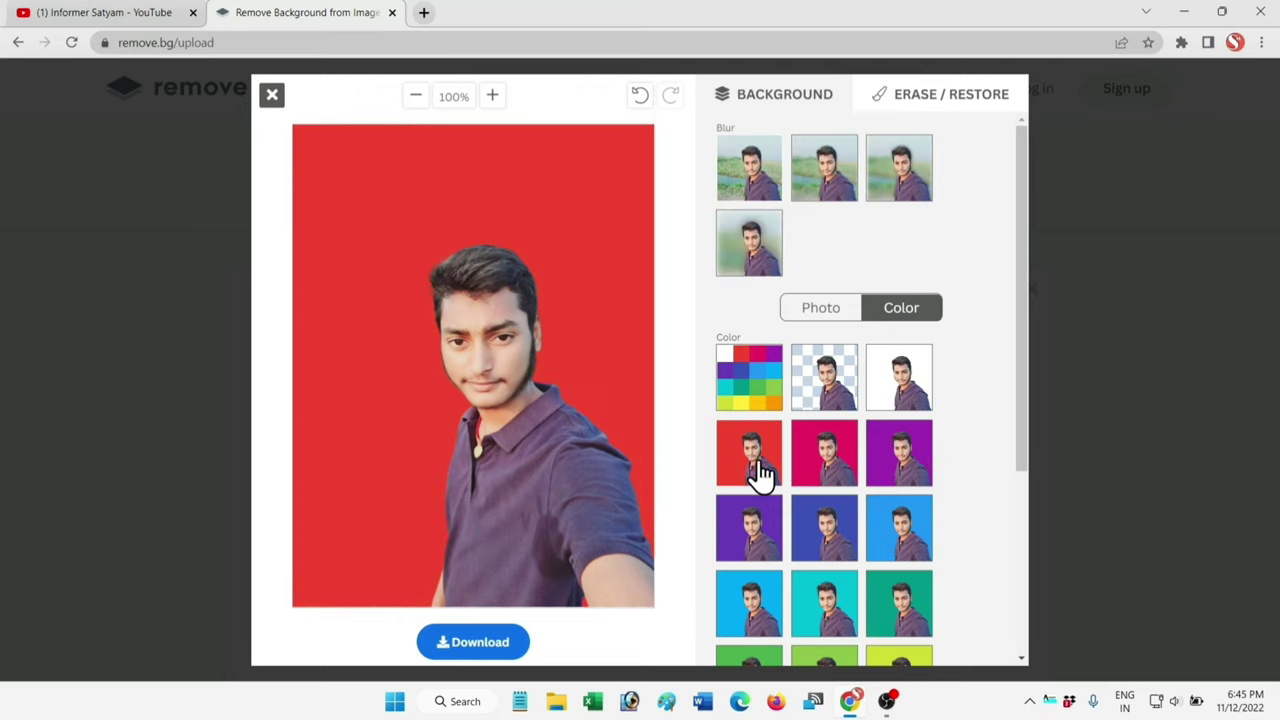
click(822, 460)
click(888, 457)
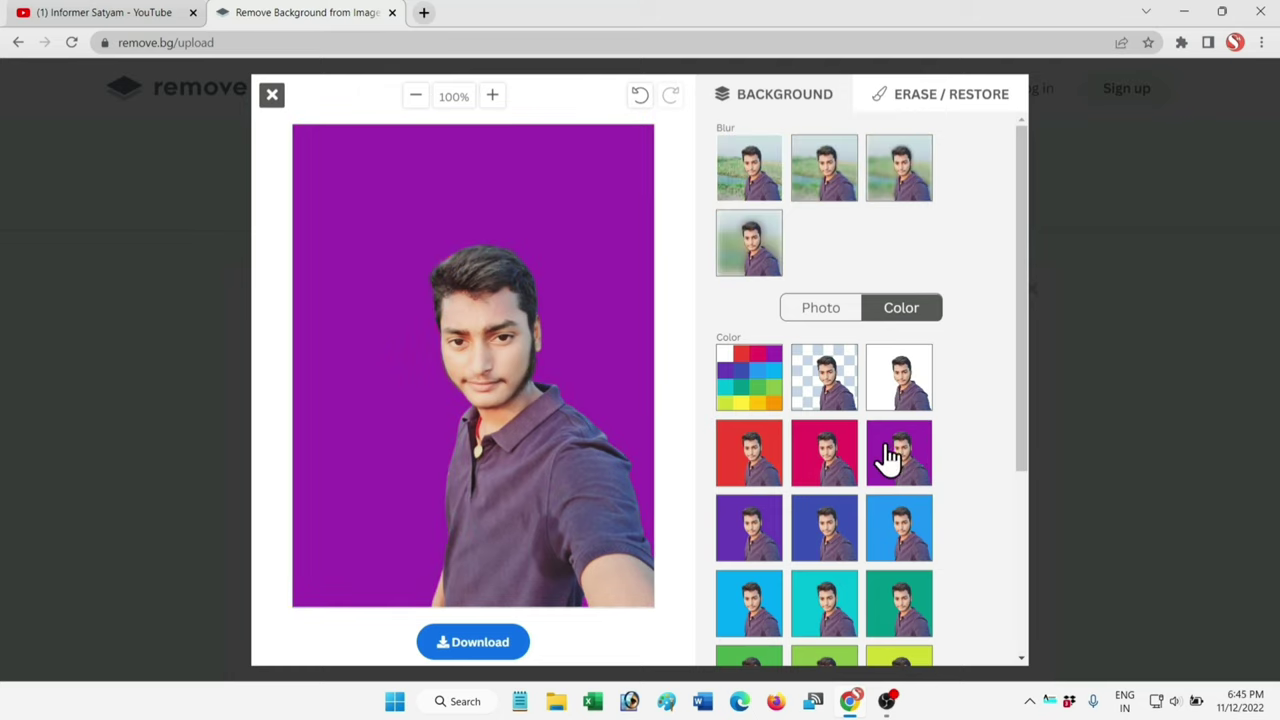
click(750, 538)
click(817, 530)
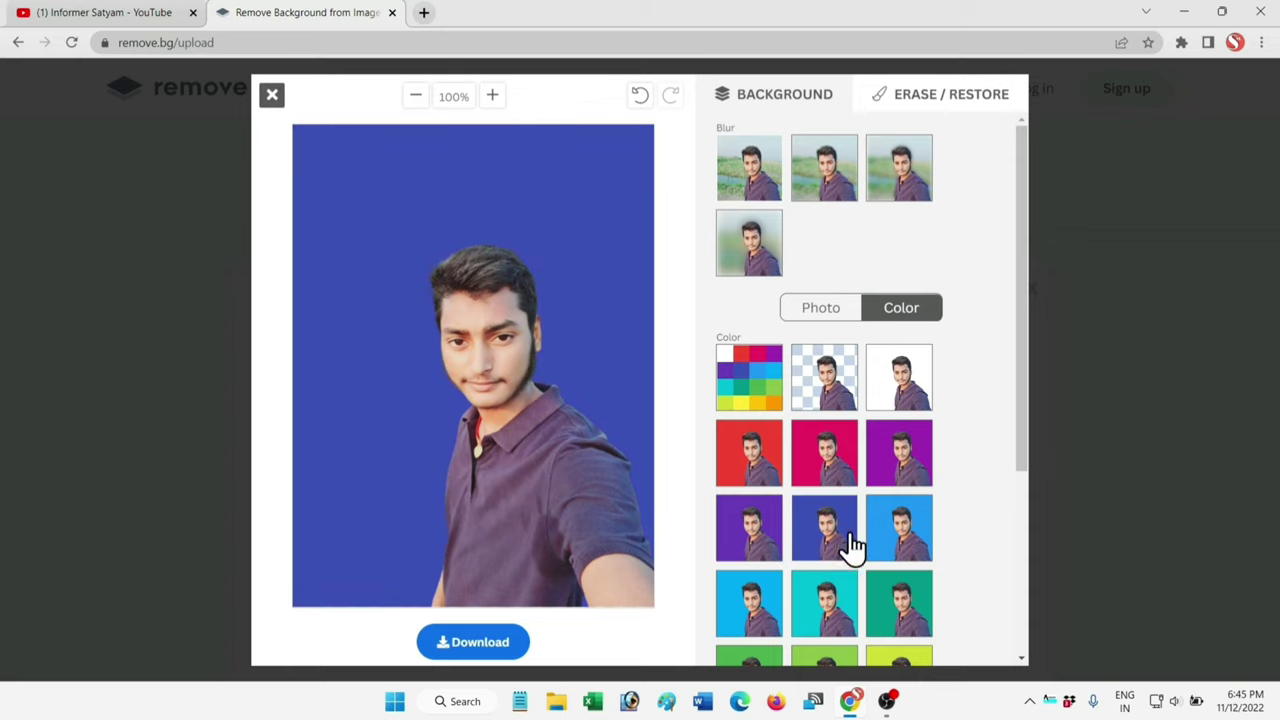
click(895, 535)
Try white, red, dark blue and greens, settle on solid black, then reopen the Photo list.
scroll(1025, 345, down, 1)
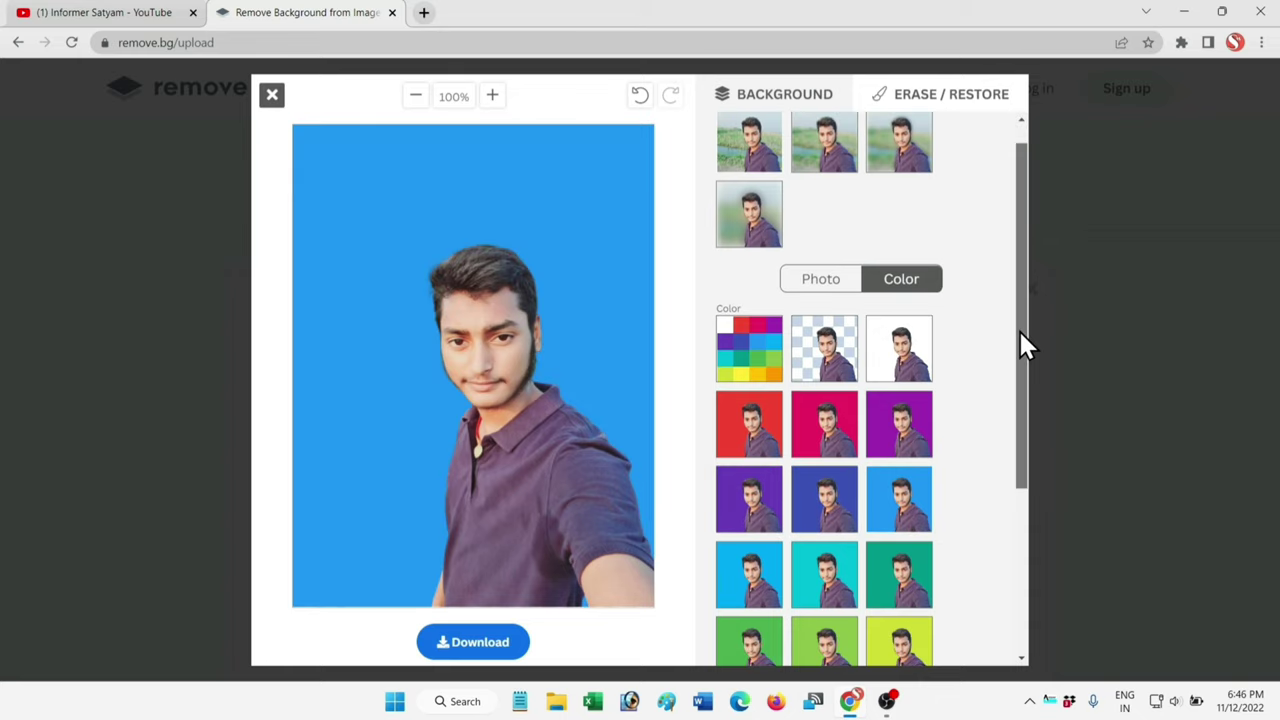
drag(1021, 333, 1029, 385)
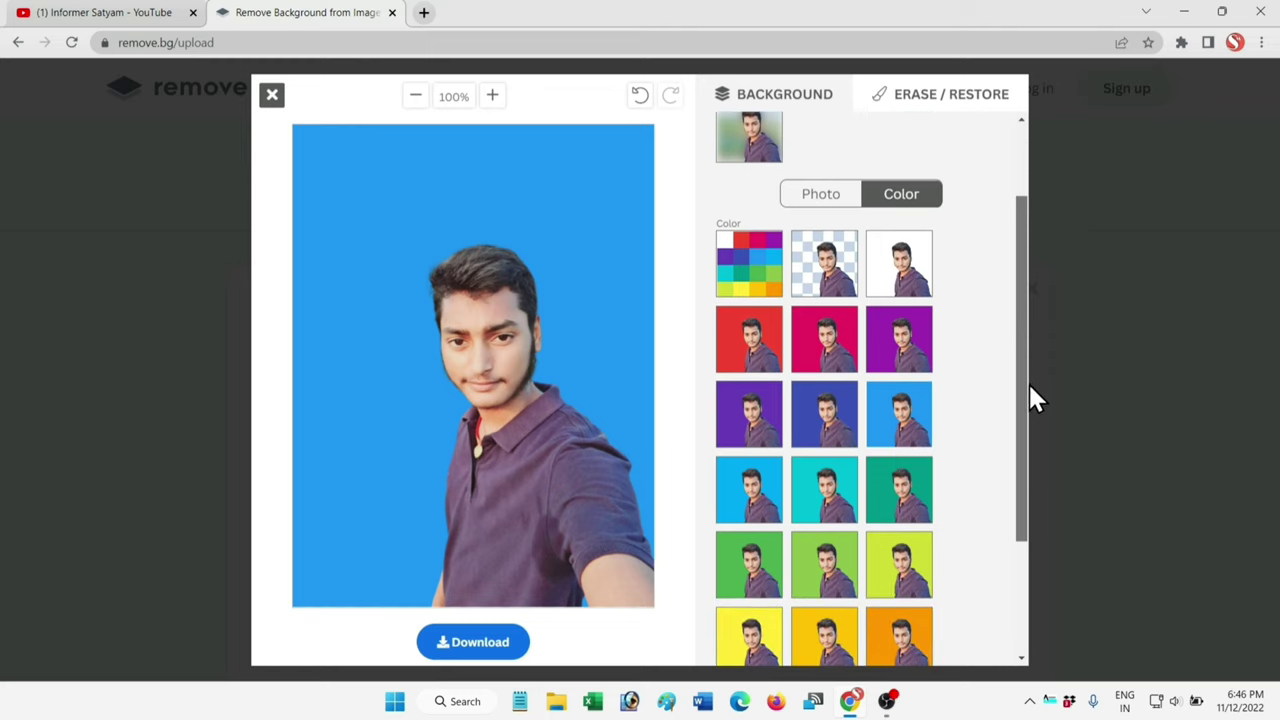
click(908, 266)
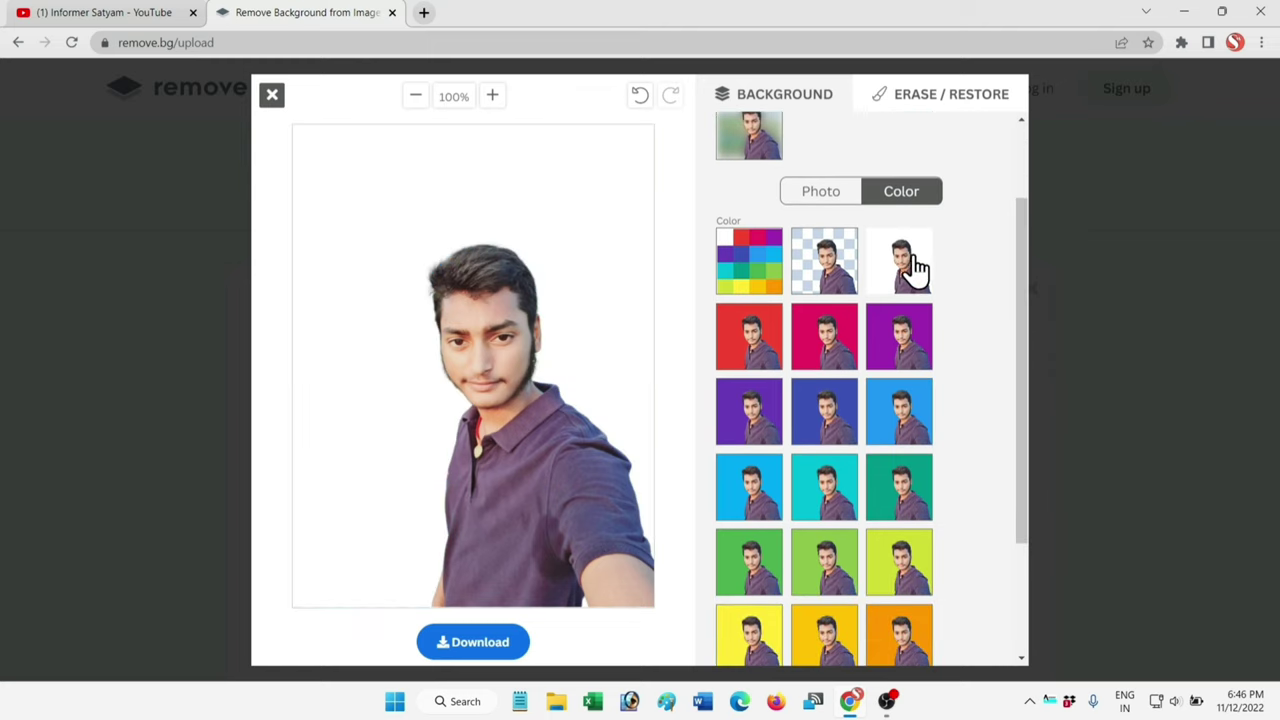
click(750, 345)
click(828, 408)
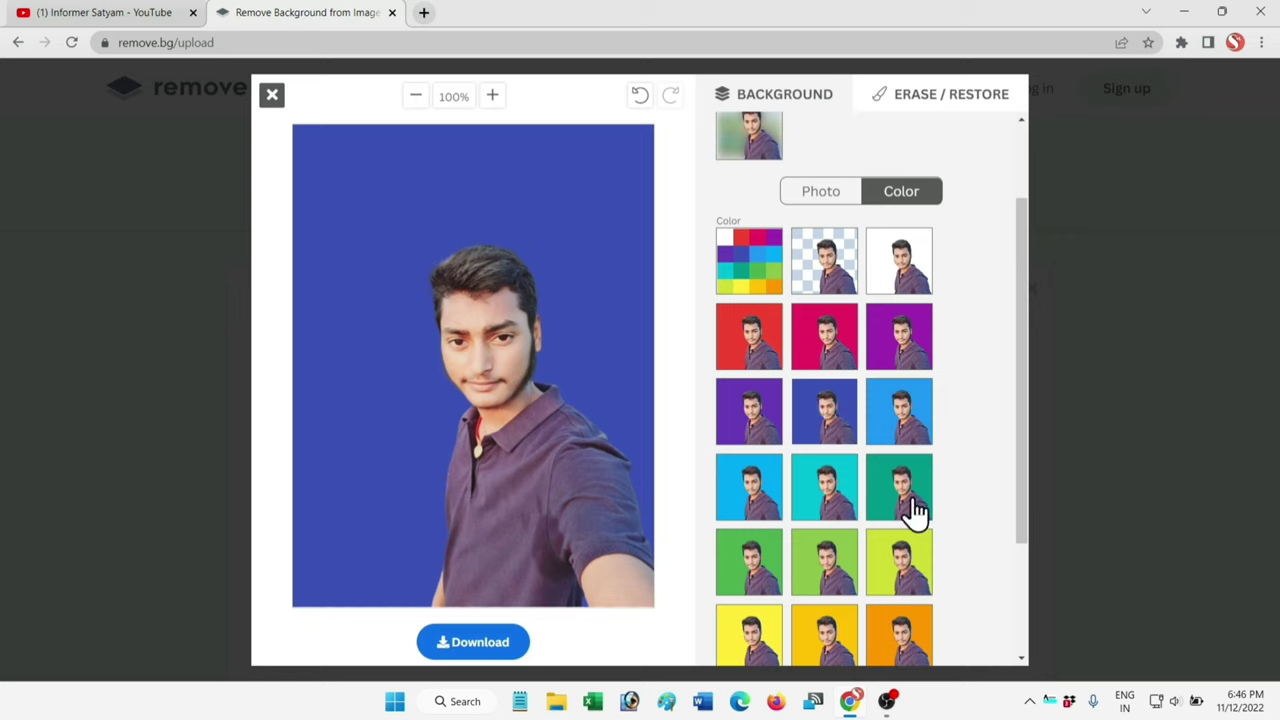
click(838, 553)
click(904, 568)
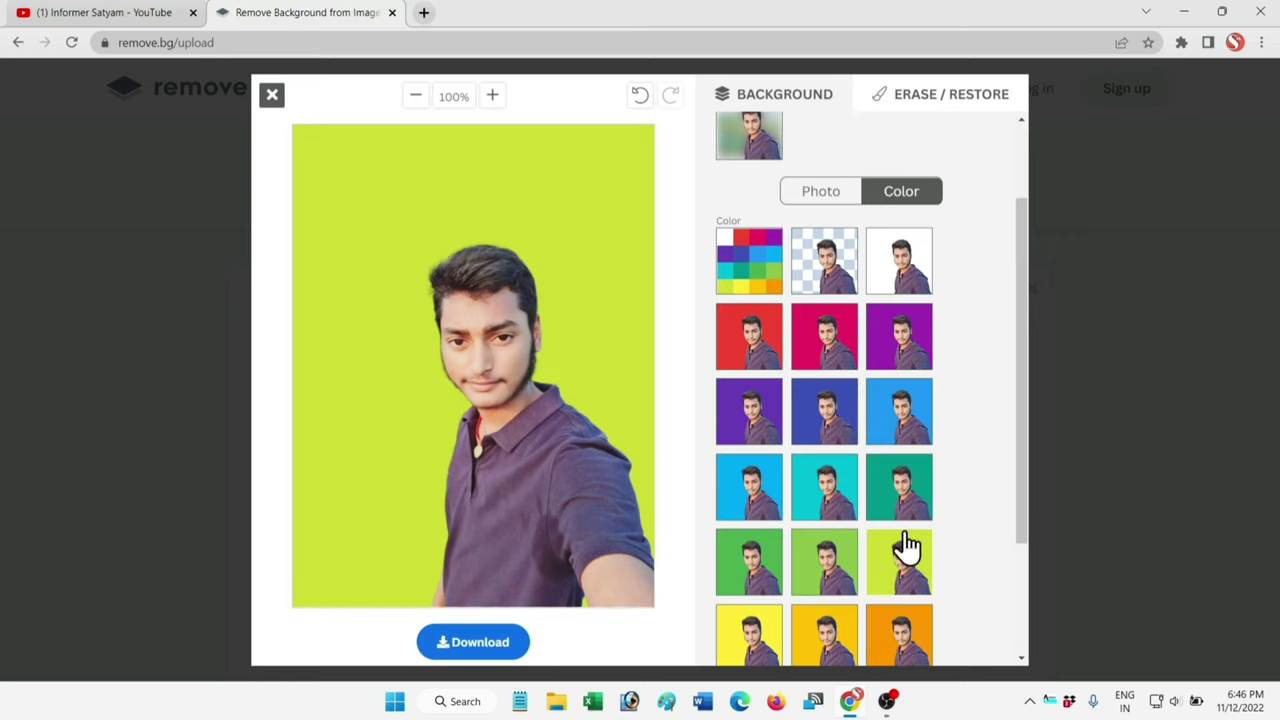
drag(1020, 351, 1033, 480)
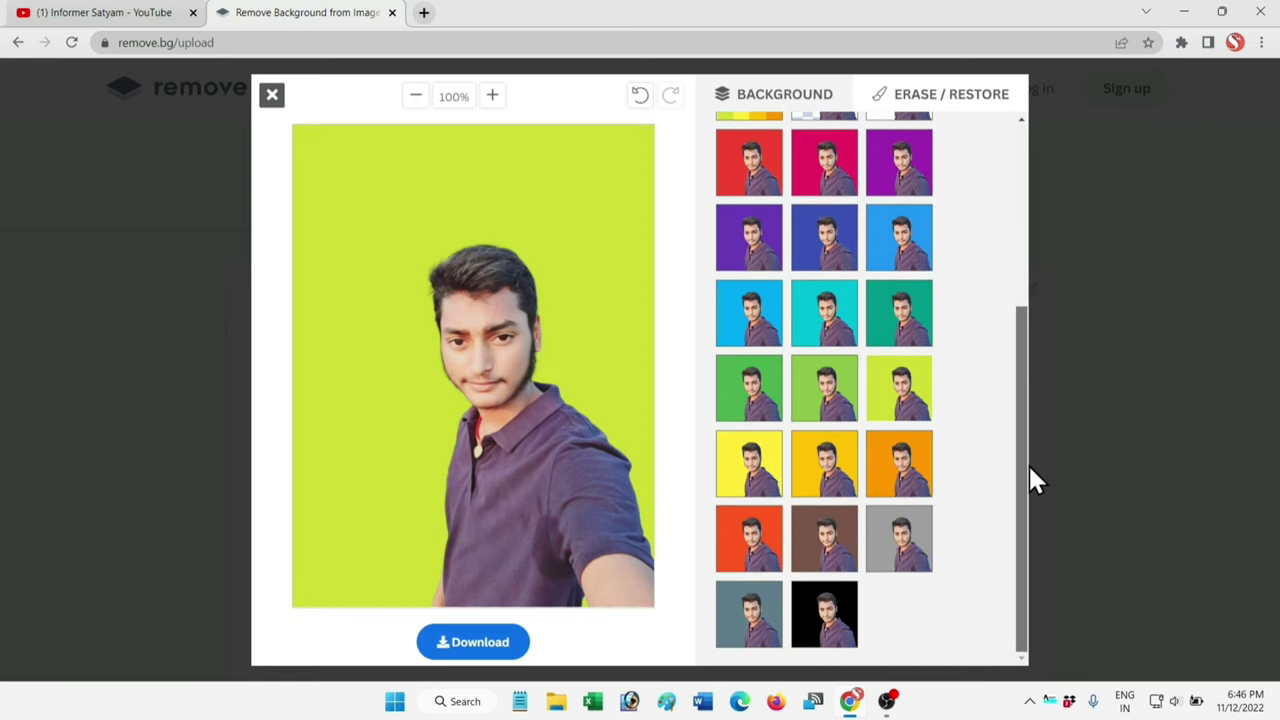
click(828, 628)
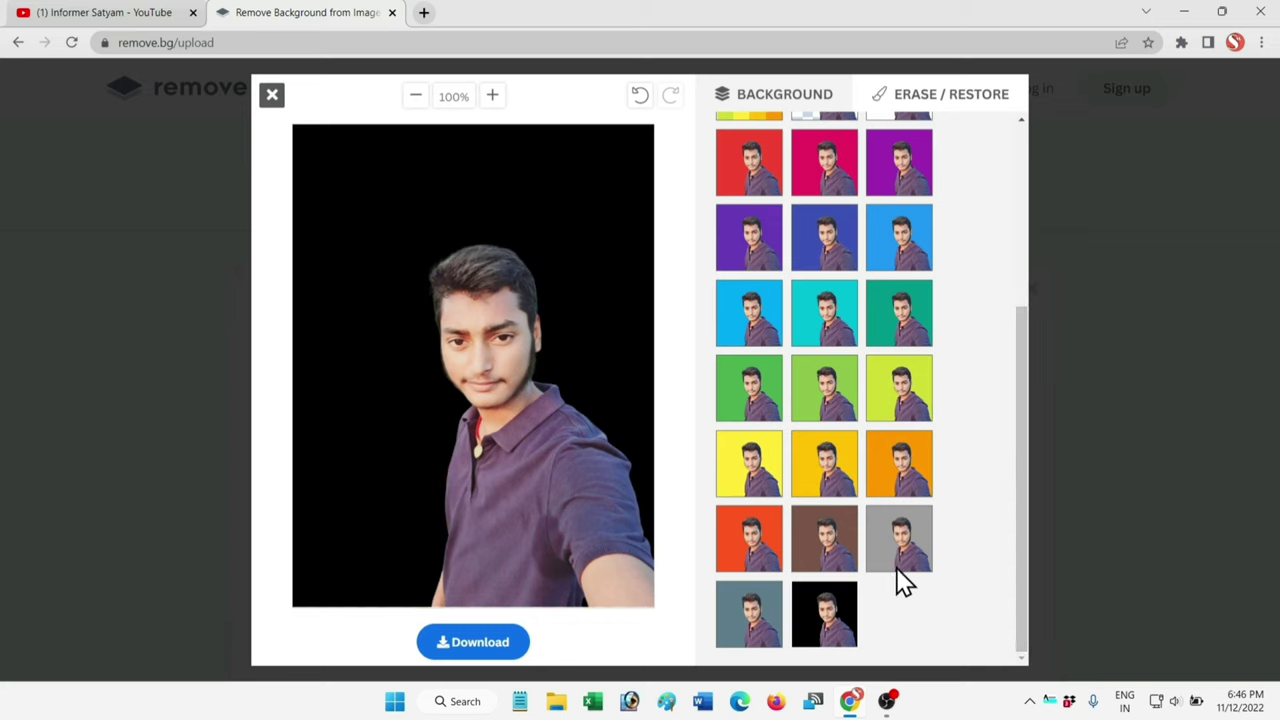
drag(1022, 518, 1024, 250)
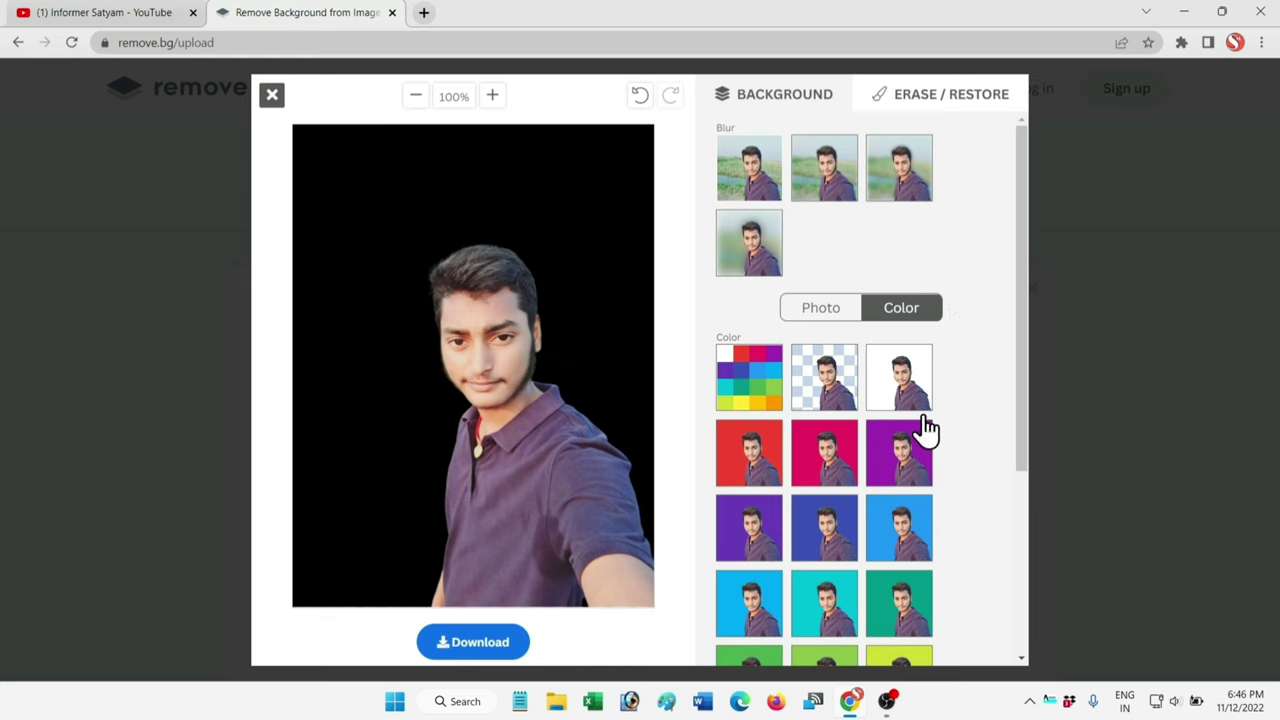
click(830, 323)
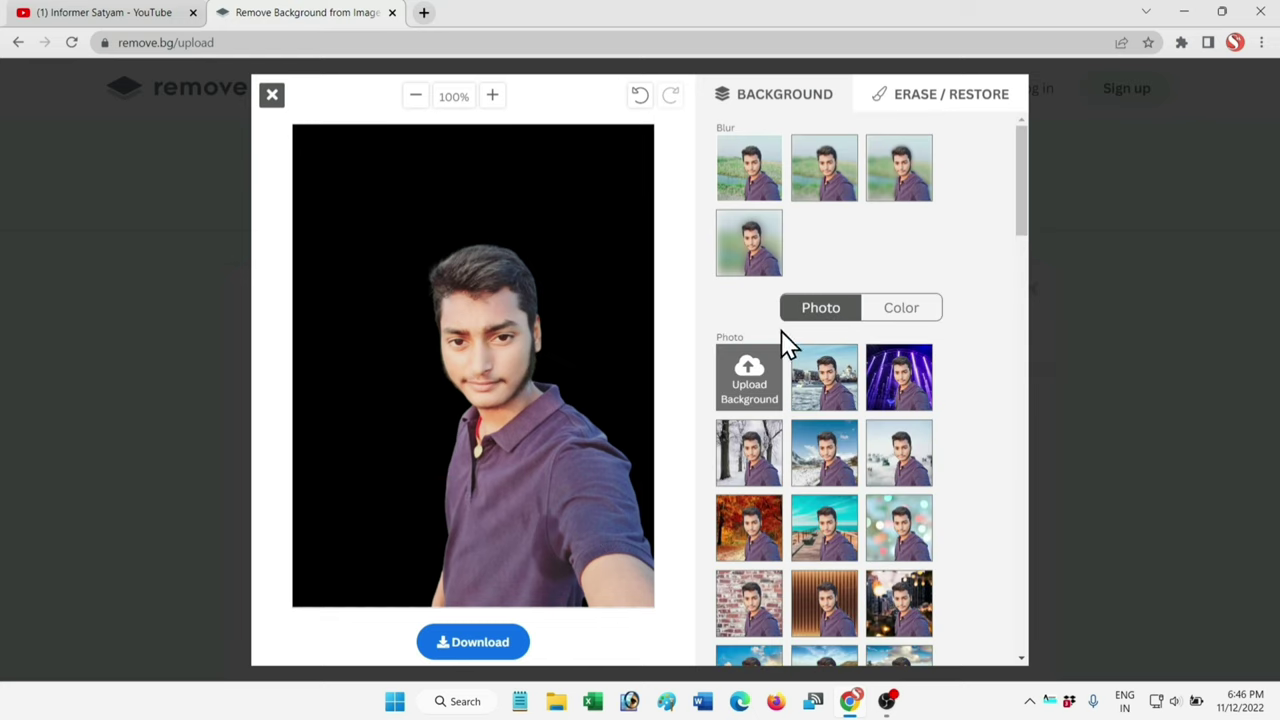
mouse_move(1021, 222)
mouse_down()
mouse_move(1020, 394)
mouse_move(1064, 182)
mouse_up()
Download the black-background portrait as a PNG and have it open when finished.
click(490, 643)
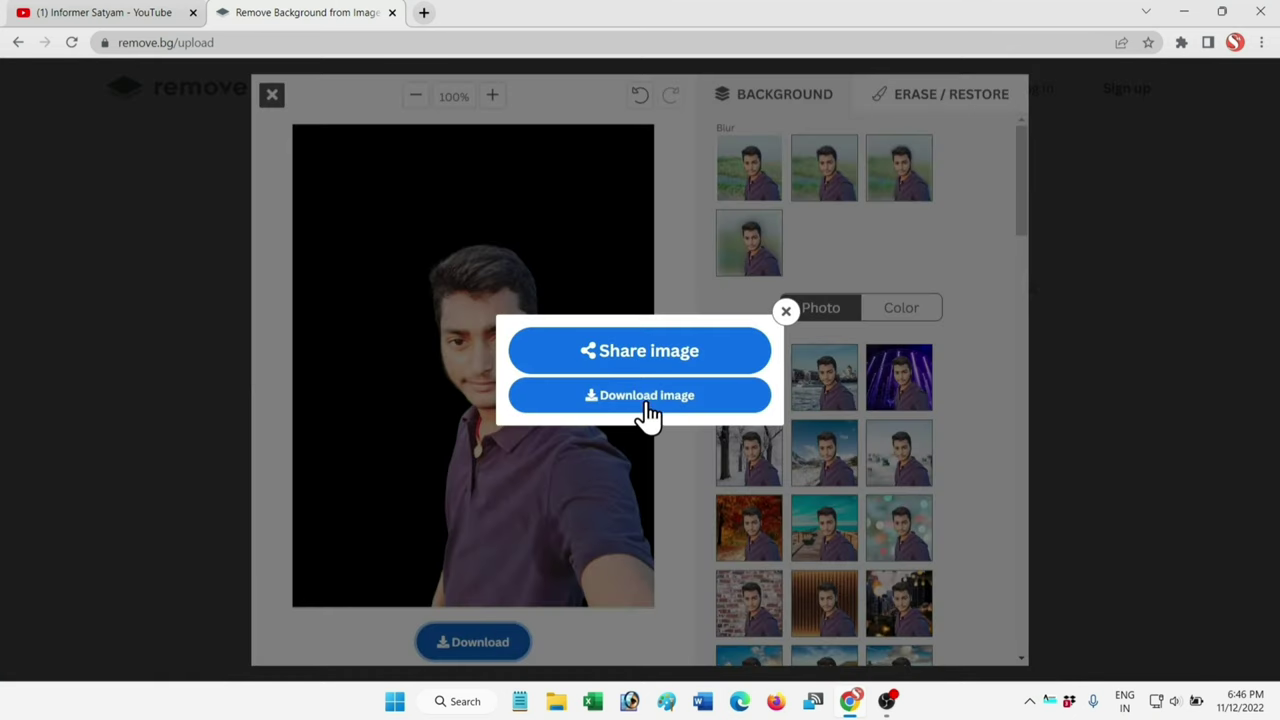
click(678, 398)
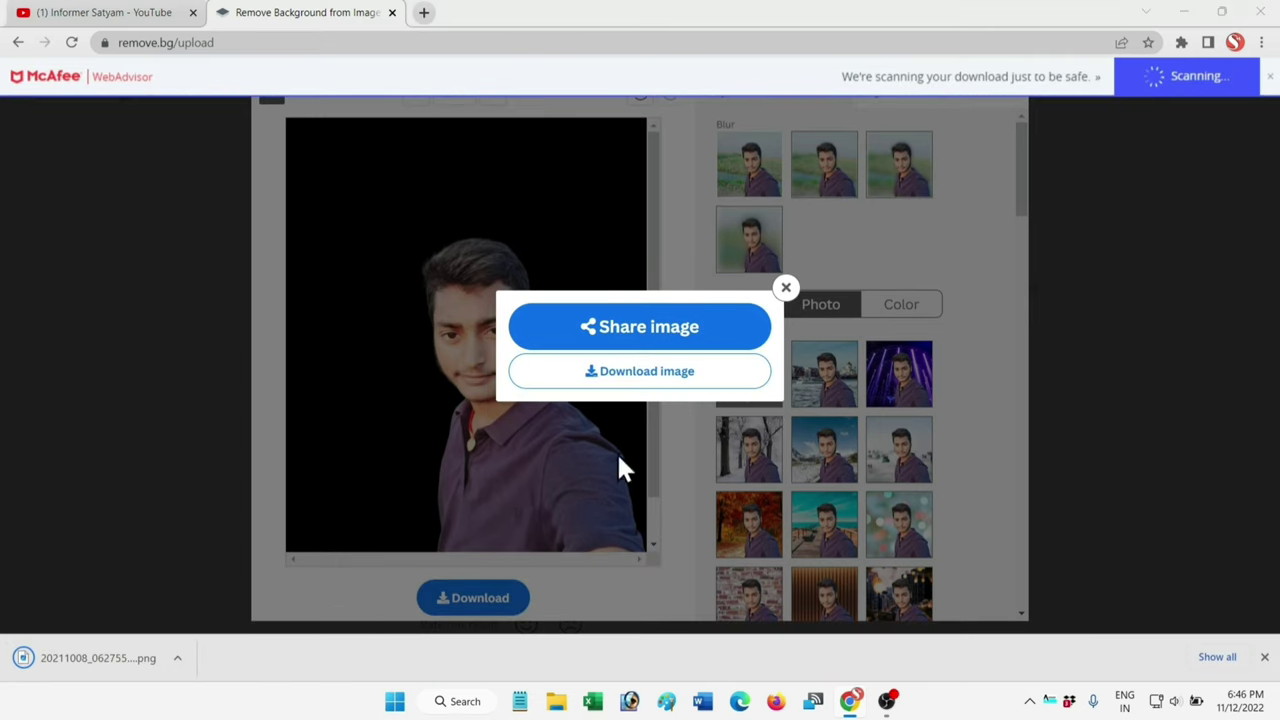
click(178, 658)
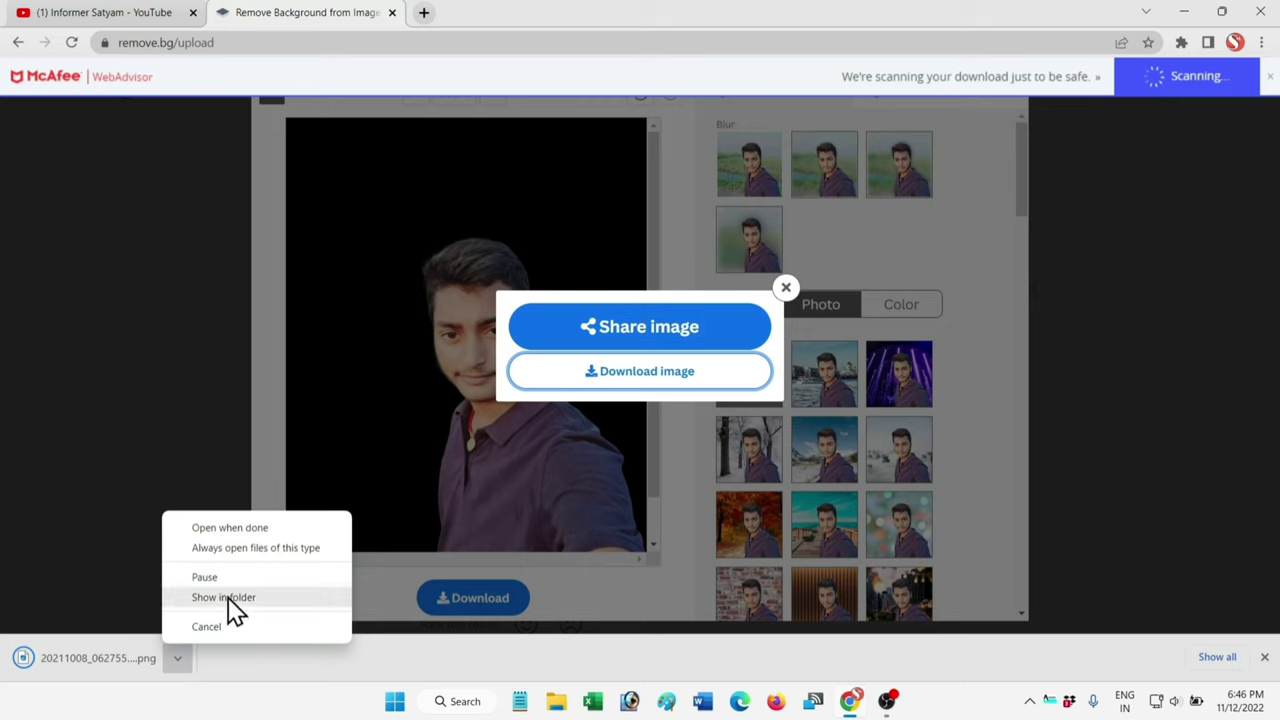
click(271, 531)
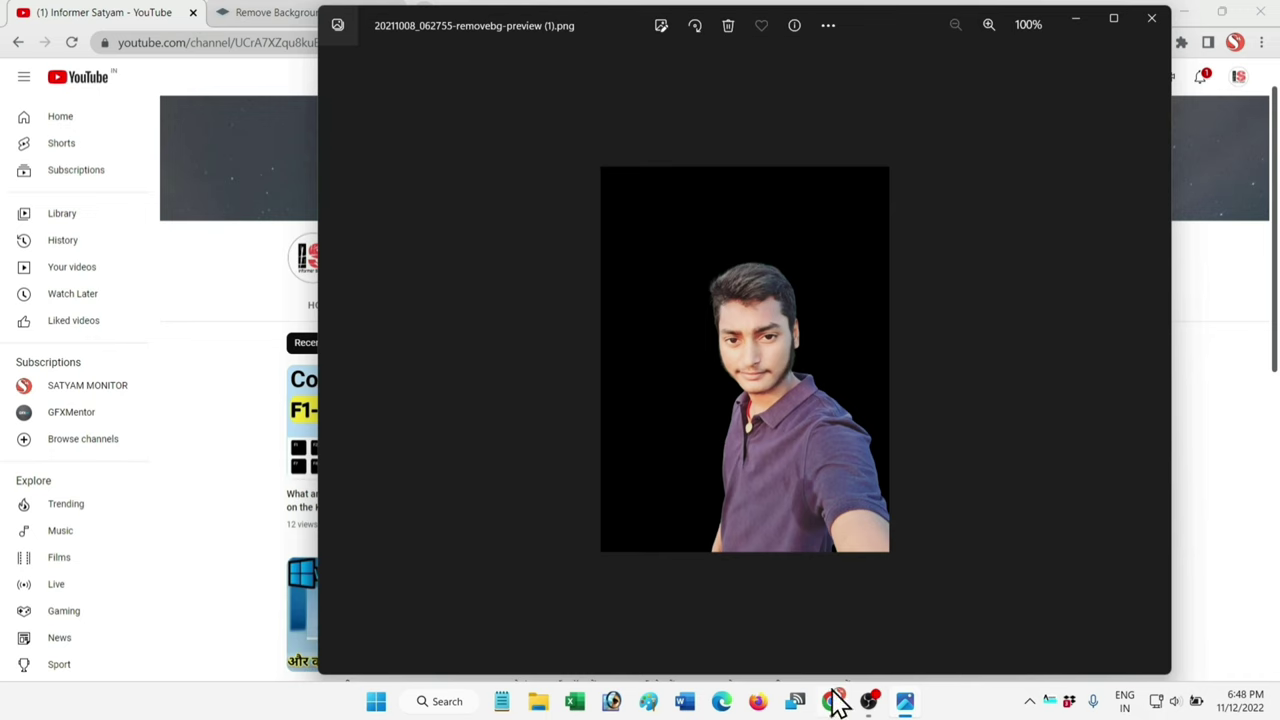
Return from the Photos viewer to the YouTube channel page in Chrome.
click(833, 695)
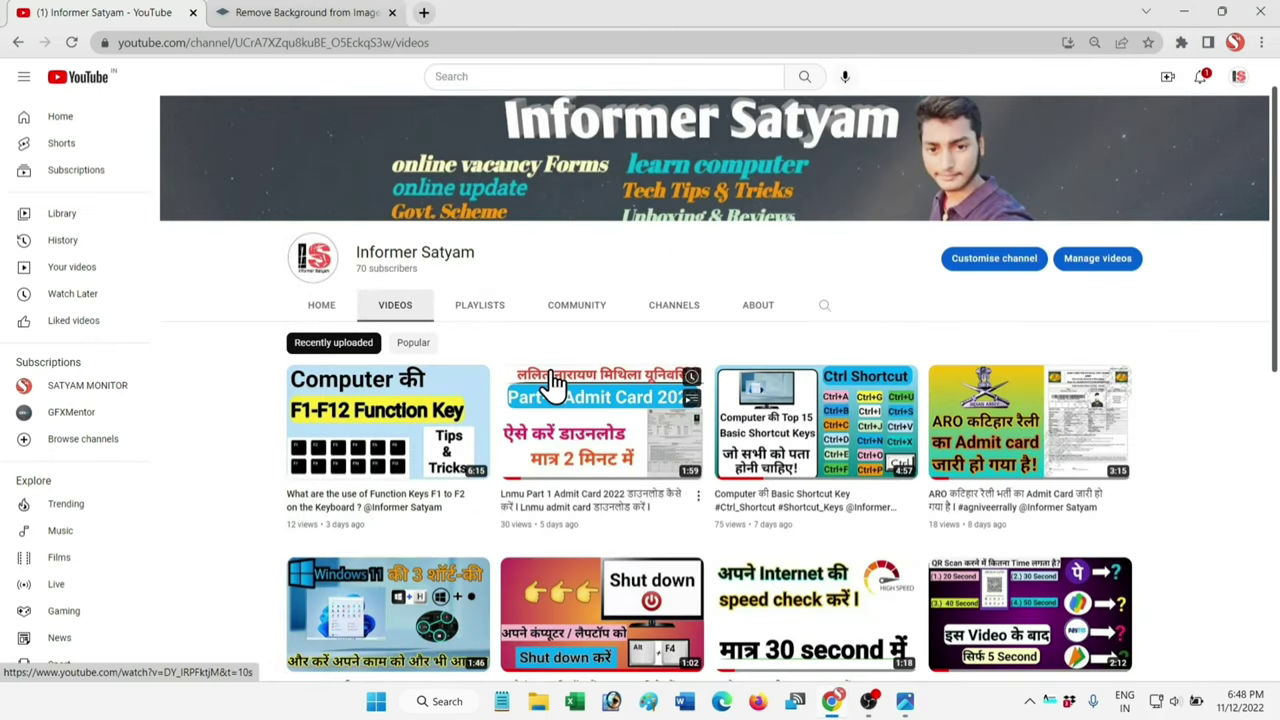